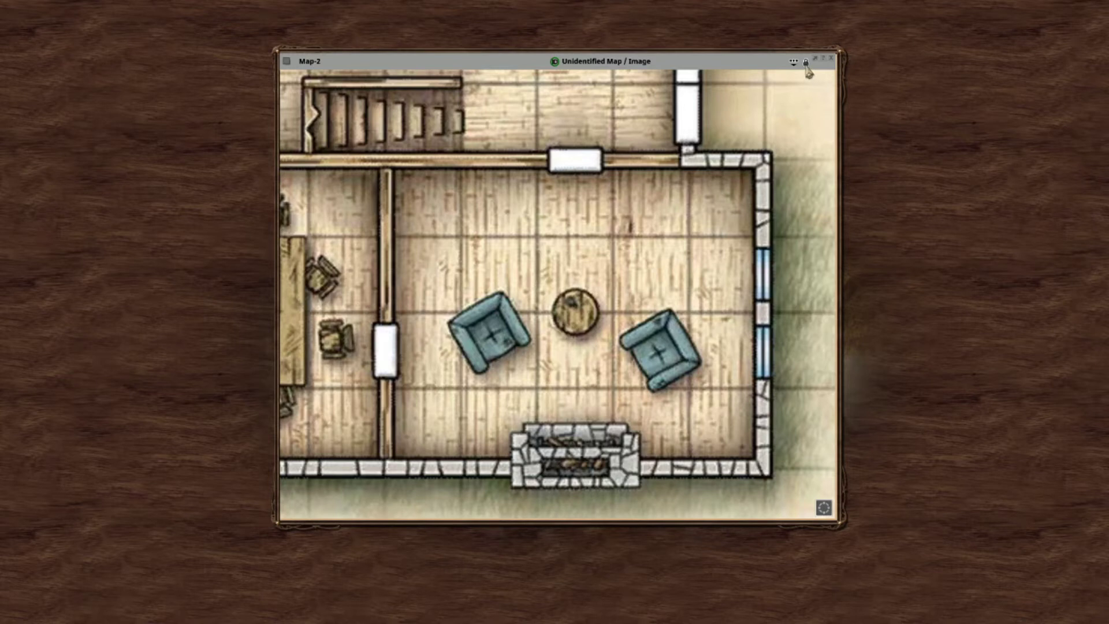
Unlock Map-2 and switch on line-of-sight occluder editing
left_click(806, 62)
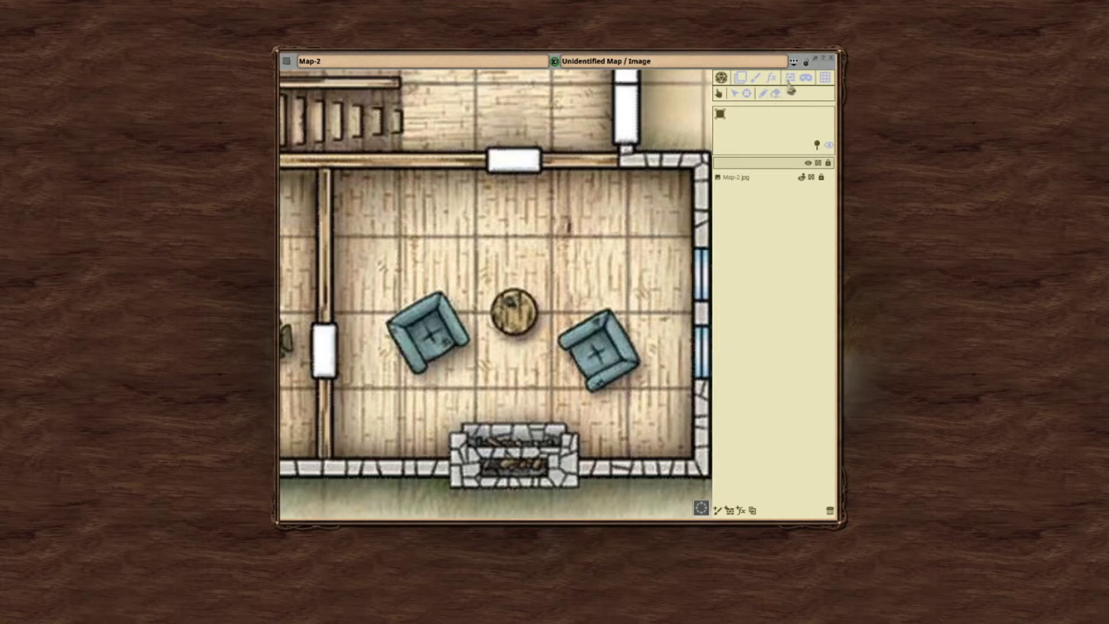
left_click(790, 80)
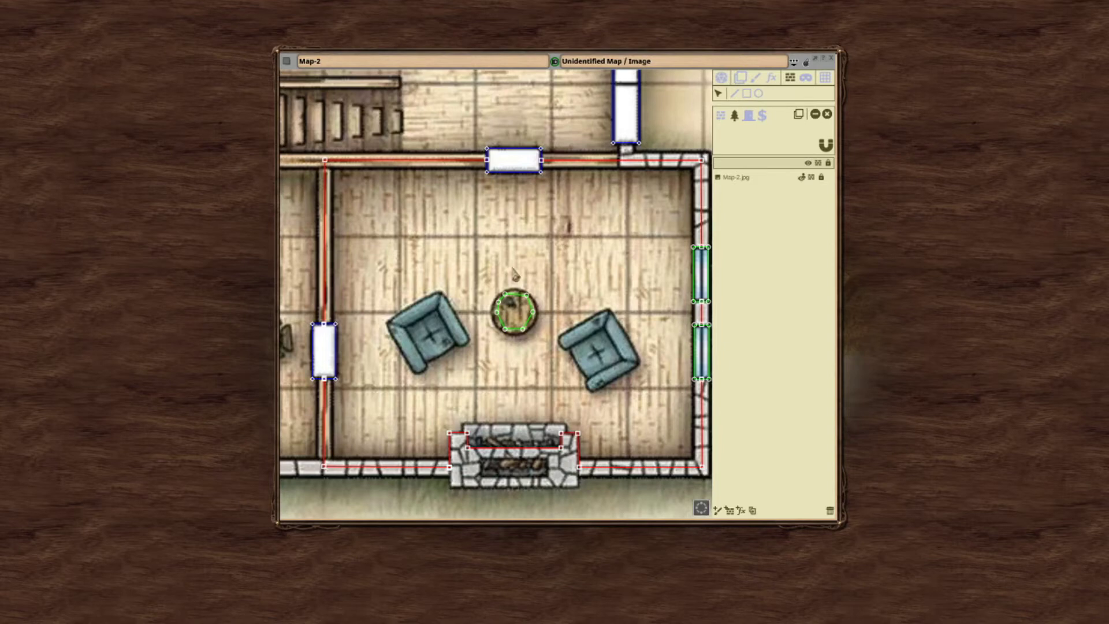
Pan the map to the dining room and pick the Door occluder type
left_click_drag(454, 259, 716, 266)
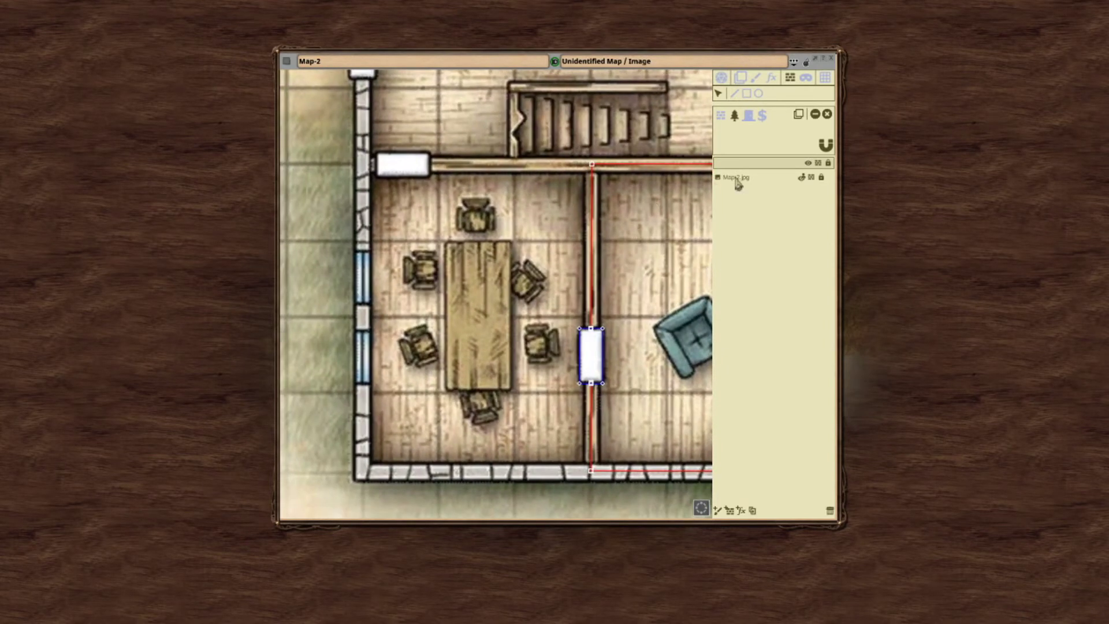
left_click(748, 117)
Outline the dining room's top-left doorway as a door occluder
scroll(367, 156, "up", 1)
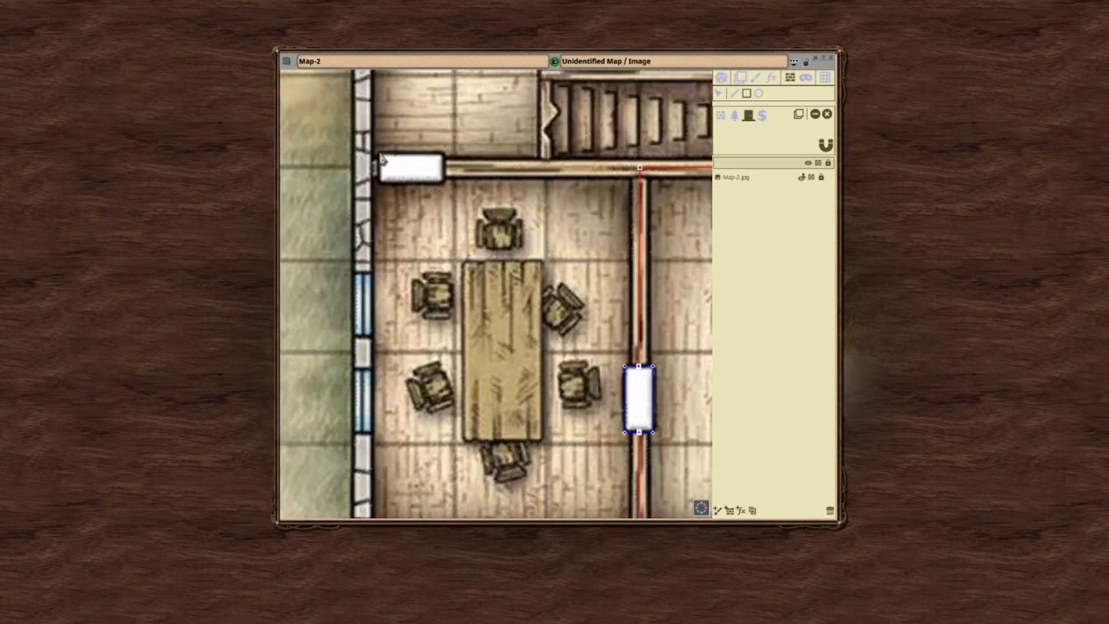
left_click_drag(380, 155, 446, 188)
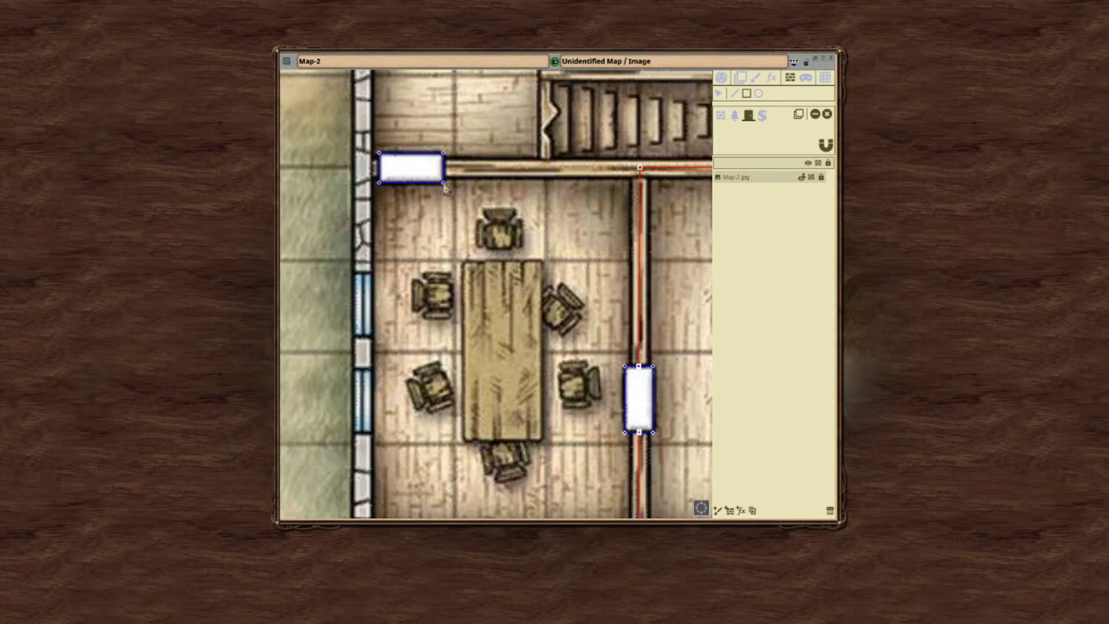
left_click_drag(605, 249, 629, 197)
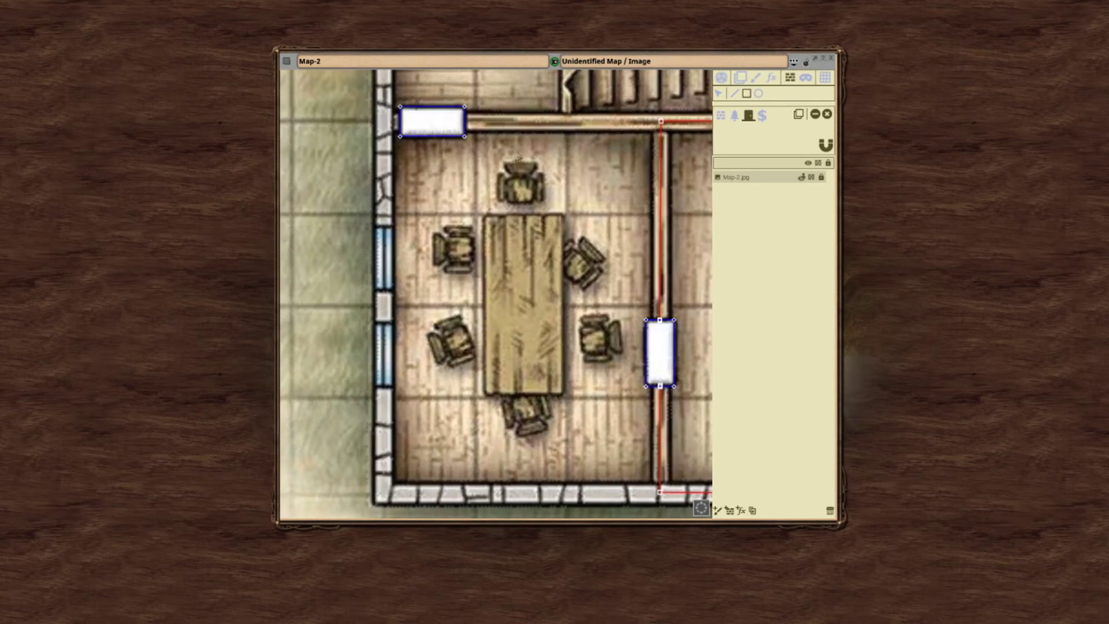
left_click(737, 118)
Draw rectangle terrain occluders over both west-wall windows and the dining table
left_click(746, 94)
left_click_drag(375, 231, 396, 297)
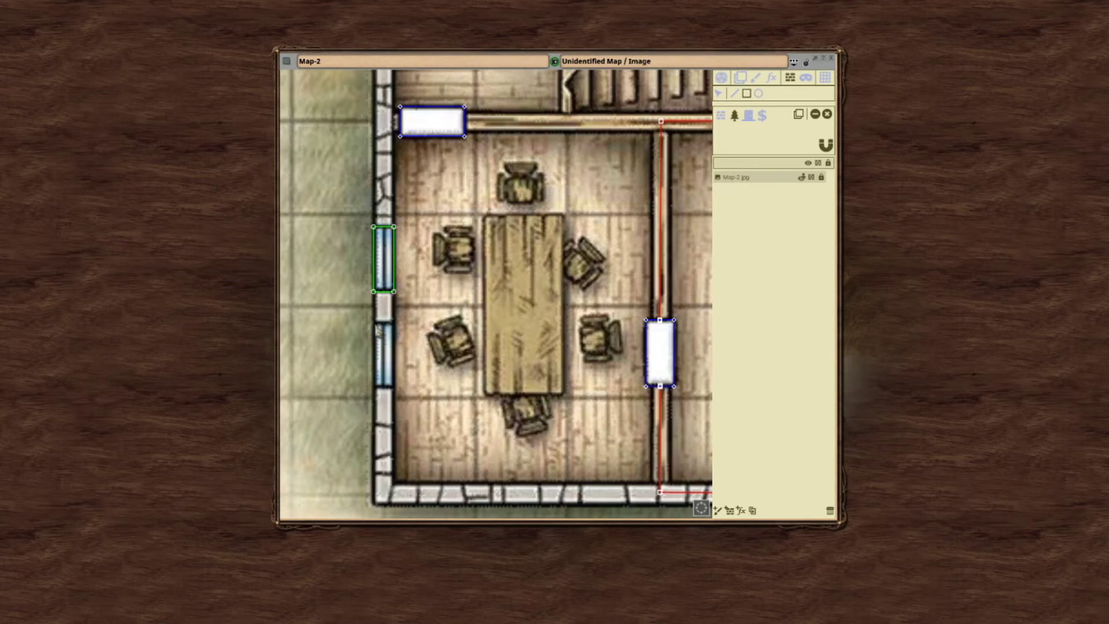
left_click_drag(376, 325, 396, 394)
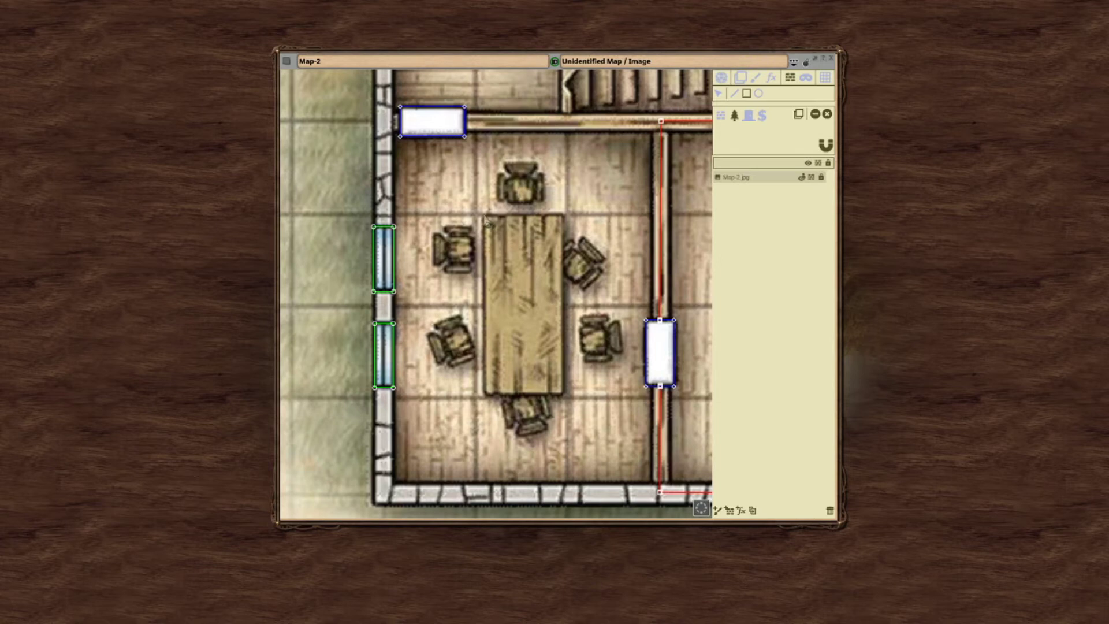
left_click_drag(484, 217, 565, 401)
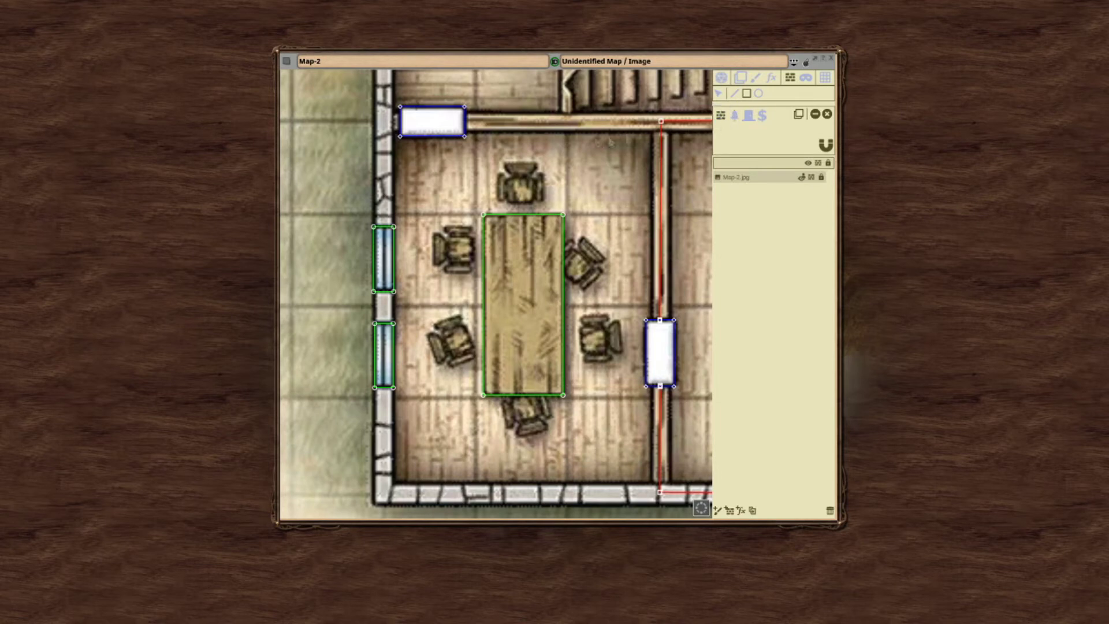
Draw wall lines along the south wall to the corner and between the west windows
left_click(735, 94)
left_click(661, 494)
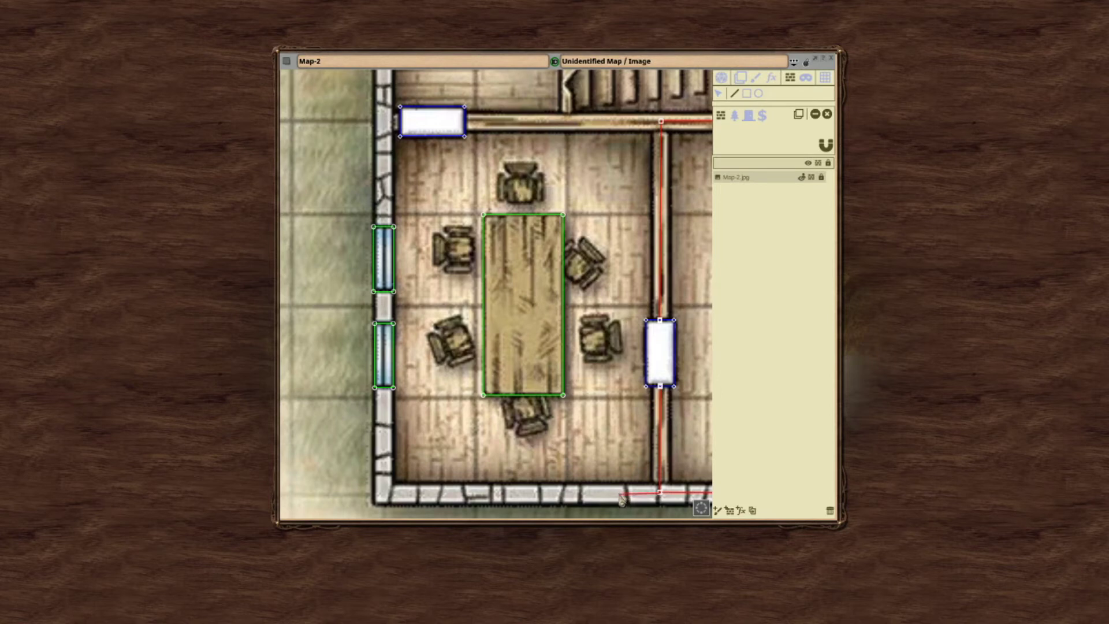
left_click(383, 492)
left_click_drag(384, 323, 384, 292)
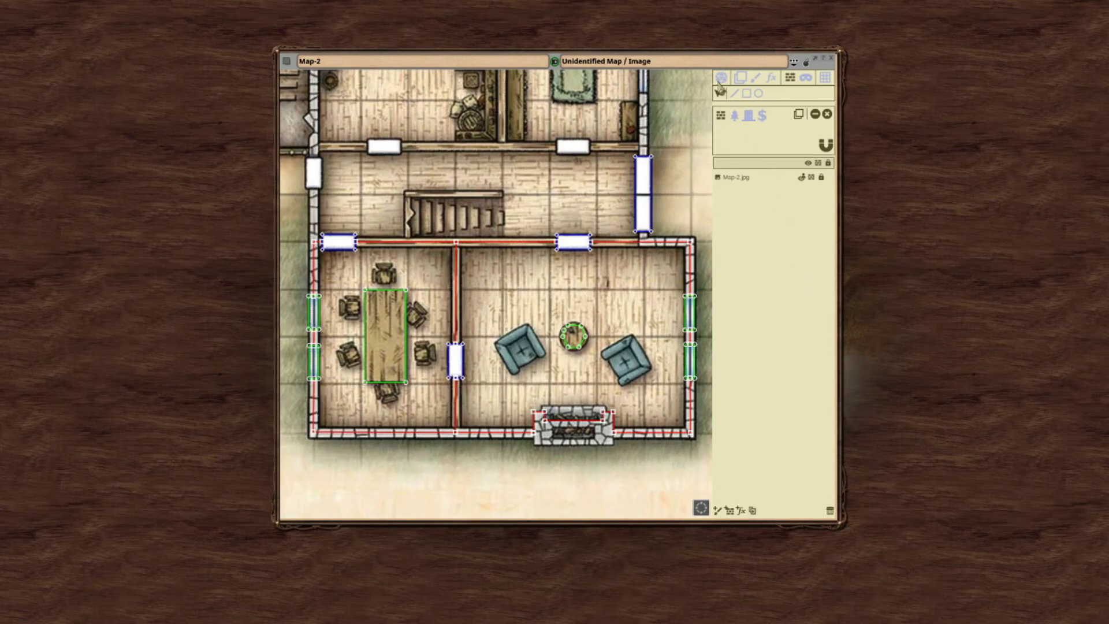
Exit occluder editing, enable line of sight, and lock Map-2 to hide its panel
left_click(720, 80)
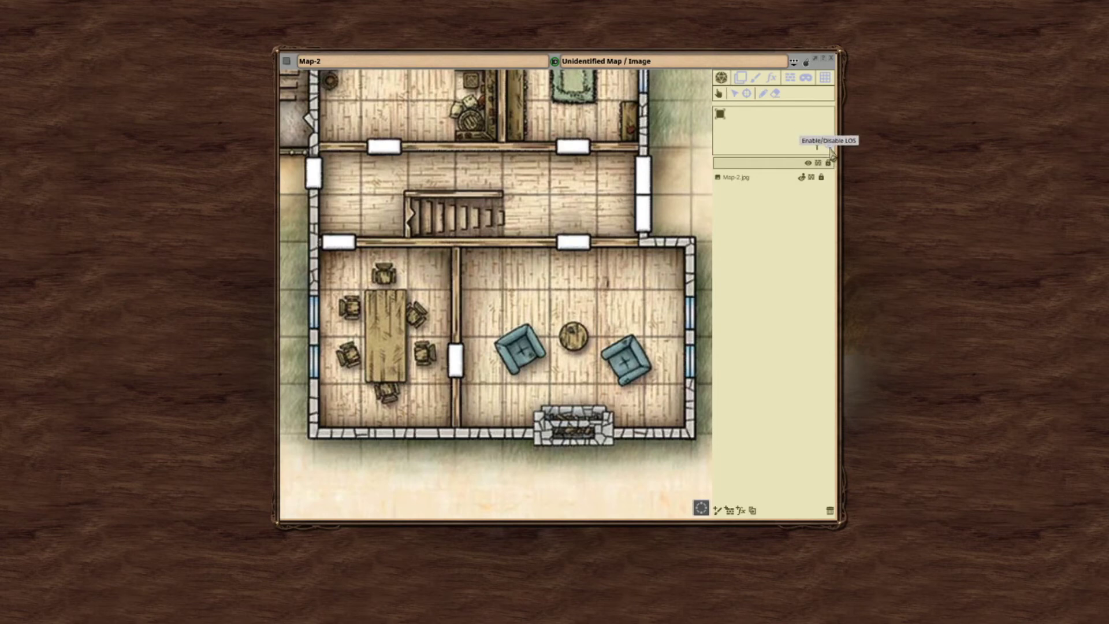
left_click(830, 150)
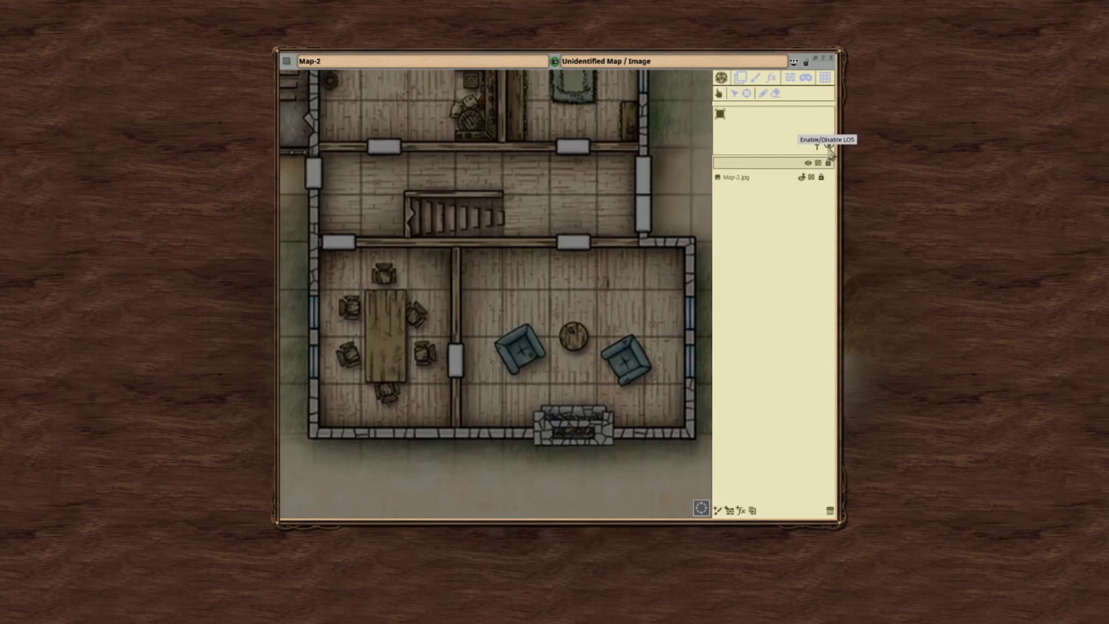
left_click(794, 62)
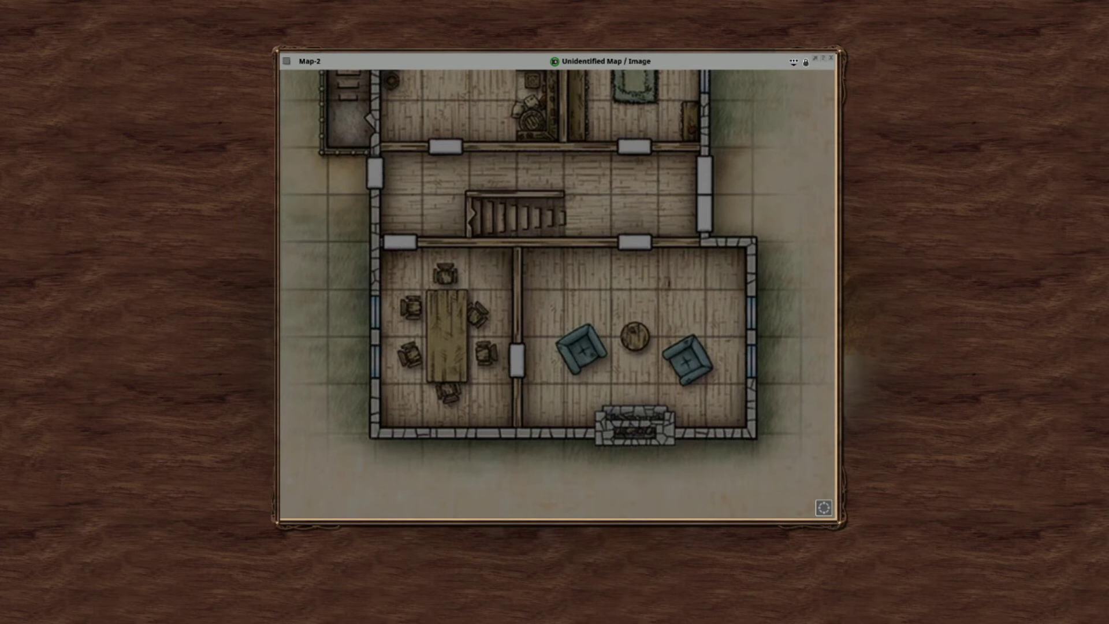
left_click(1100, 143)
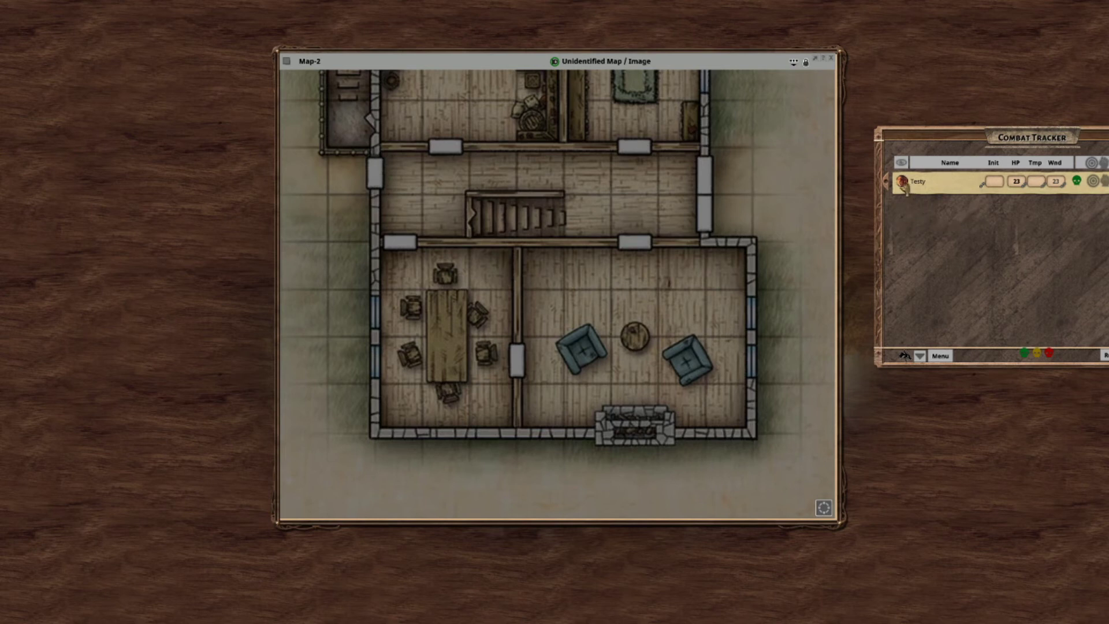
Place the Testy token in the living room, then move it to the dining room's bottom-left square
mouse_move(576, 316)
left_mouse_down()
mouse_move(575, 303)
mouse_move(597, 315)
mouse_move(579, 309)
left_mouse_up()
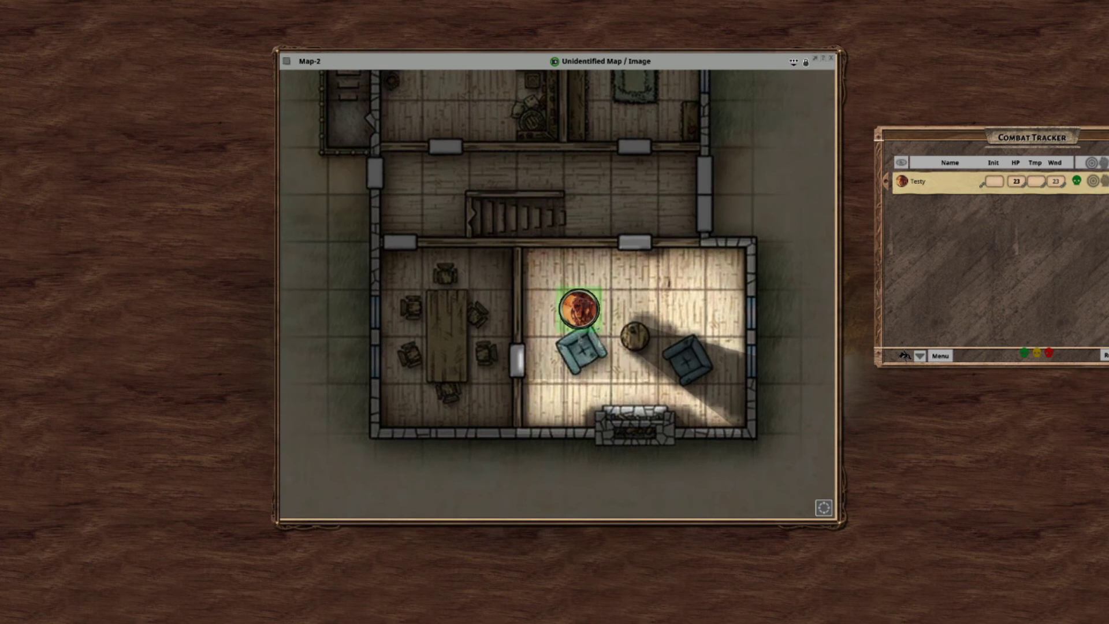
left_click_drag(580, 309, 486, 403)
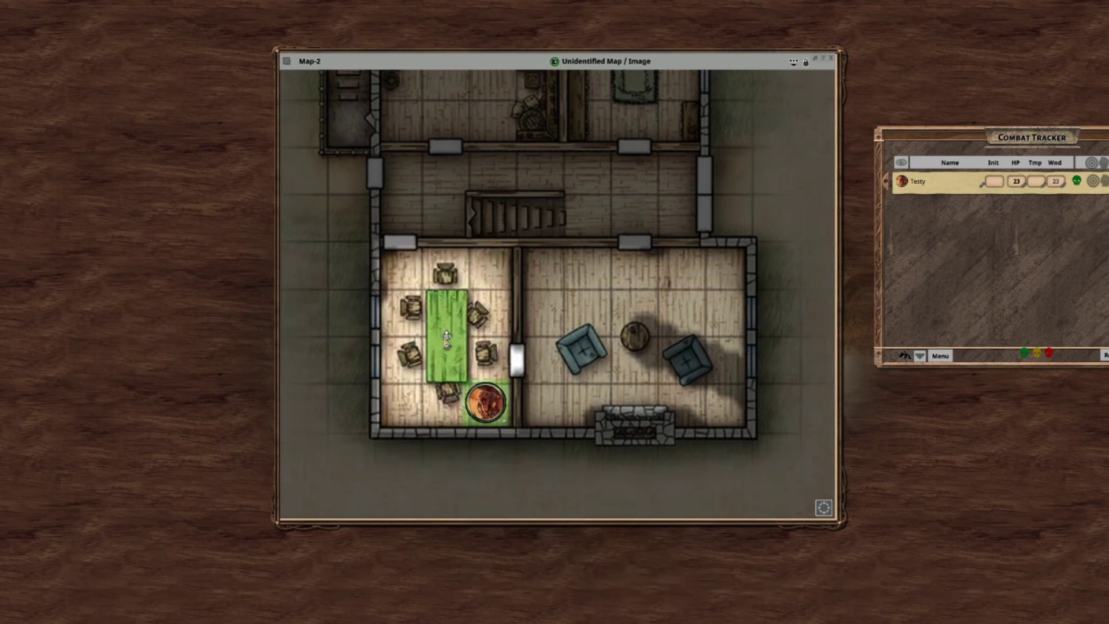
left_click_drag(505, 420, 434, 420)
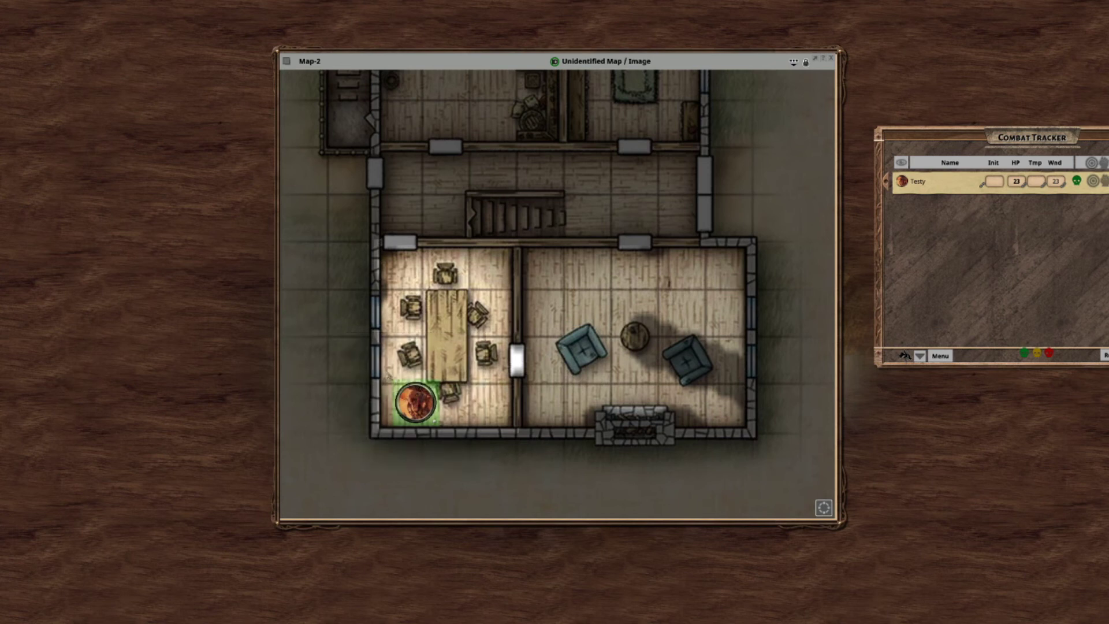
Open the west door and step the token around it to check its vision
double_click(375, 361)
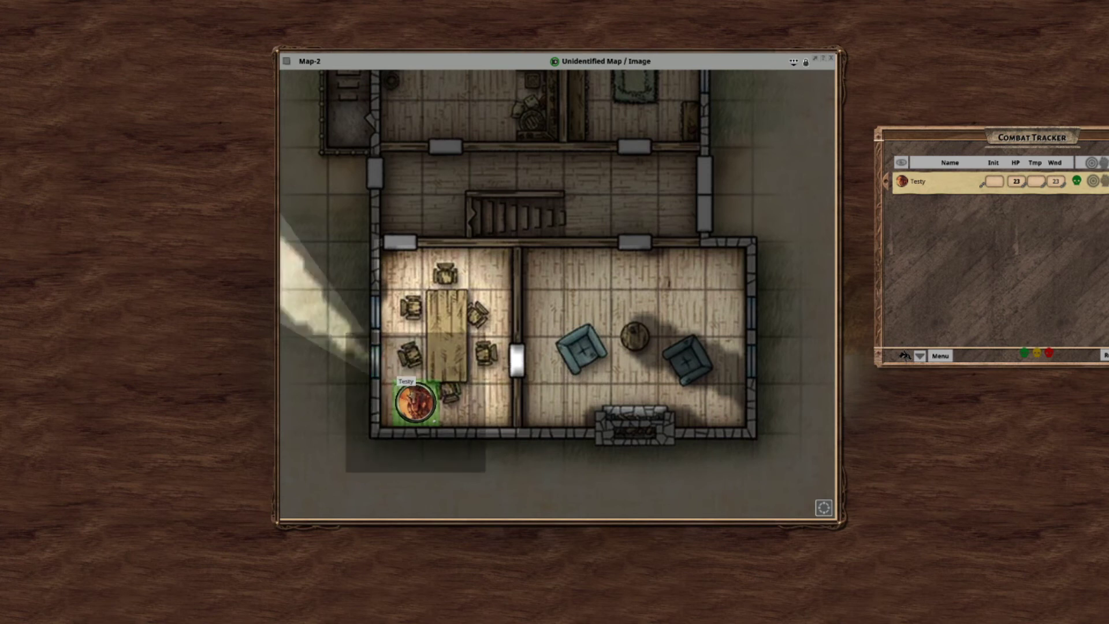
mouse_move(415, 403)
left_mouse_down()
mouse_move(407, 373)
mouse_move(392, 379)
left_mouse_up()
key("Up")
key("Right")
key("Right")
key("Right")
key("Left")
key("Left")
key("Left")
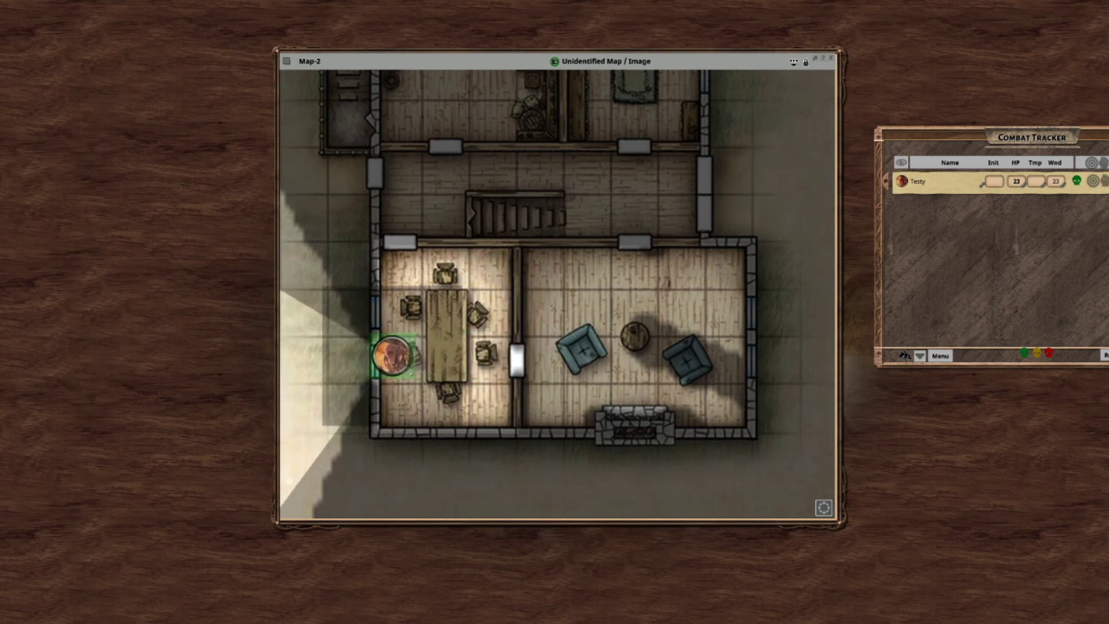
key("Right")
key("Up")
key("Up")
key("Up")
key("Left")
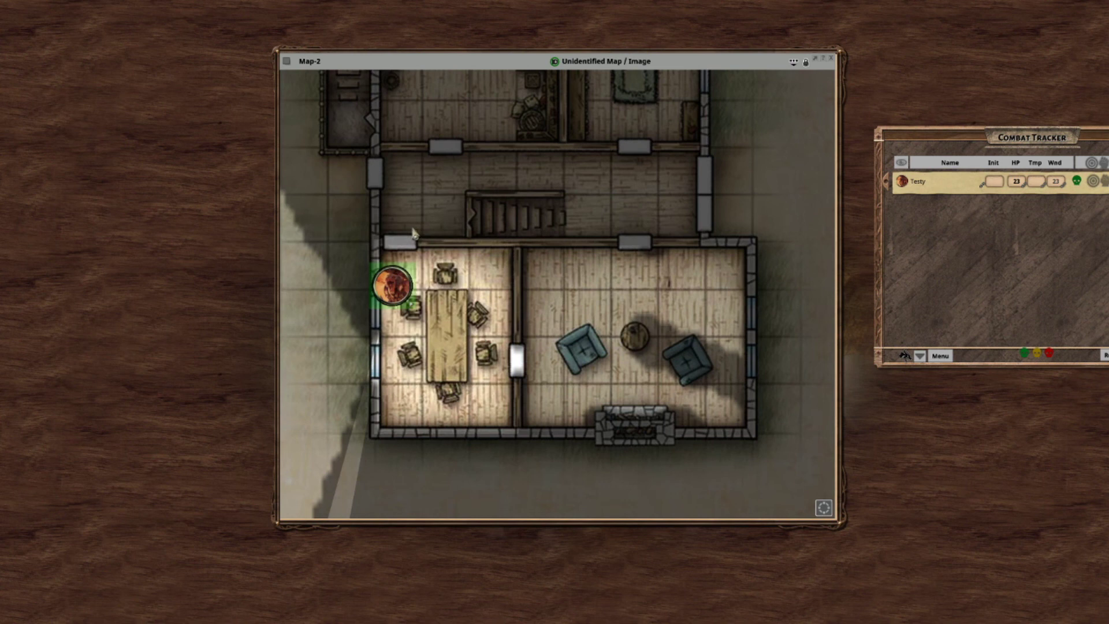
Open the north door, move the token across, and open the living-room door
double_click(400, 243)
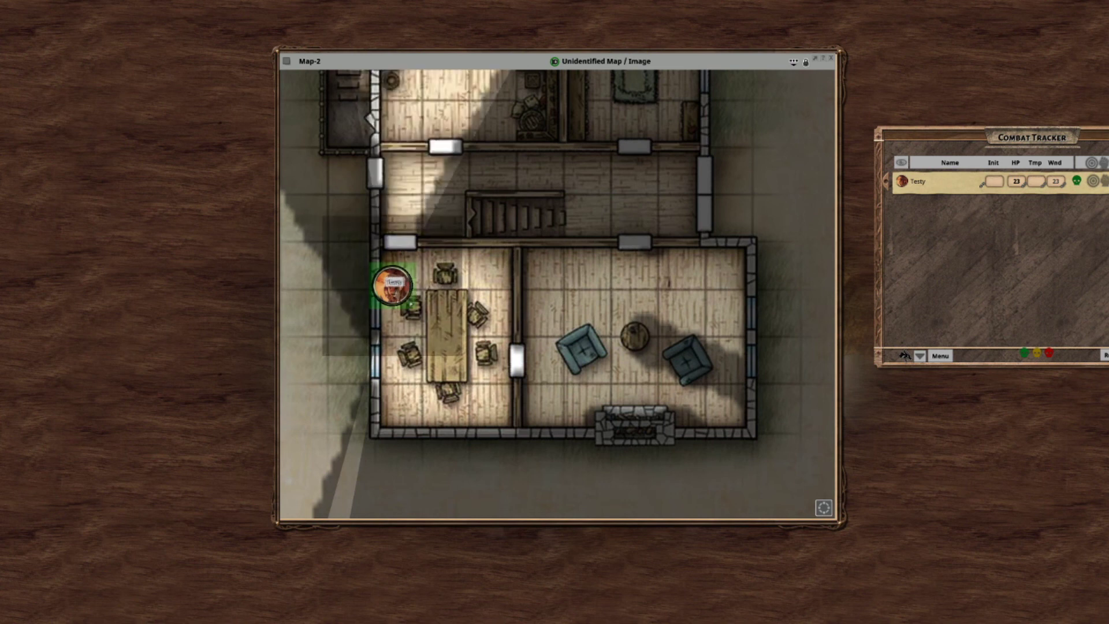
left_click_drag(393, 286, 462, 284)
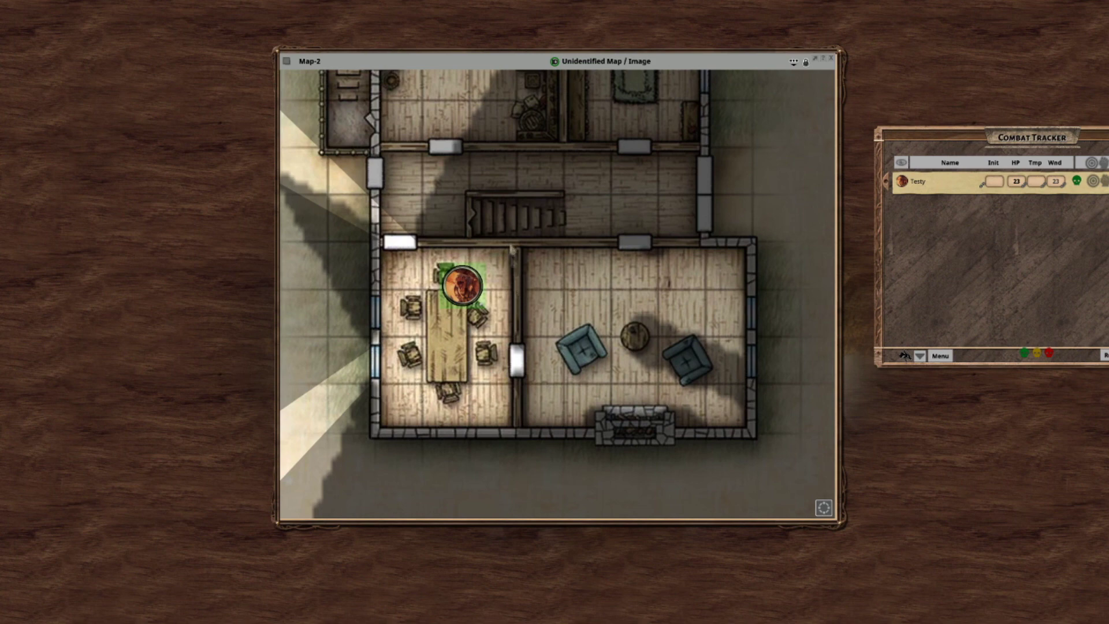
left_click(515, 359)
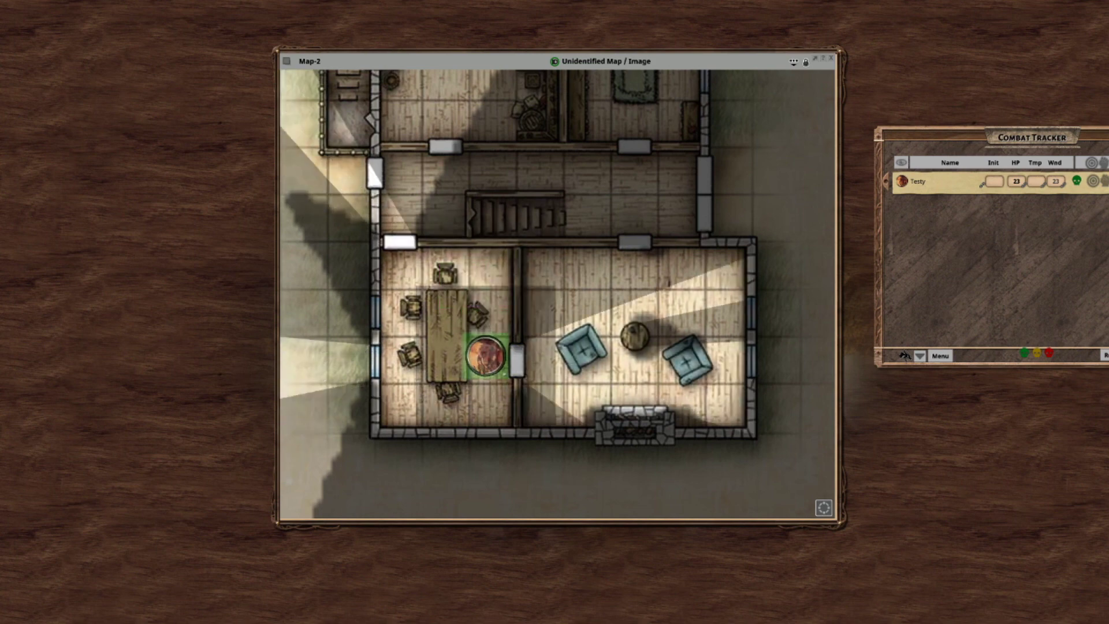